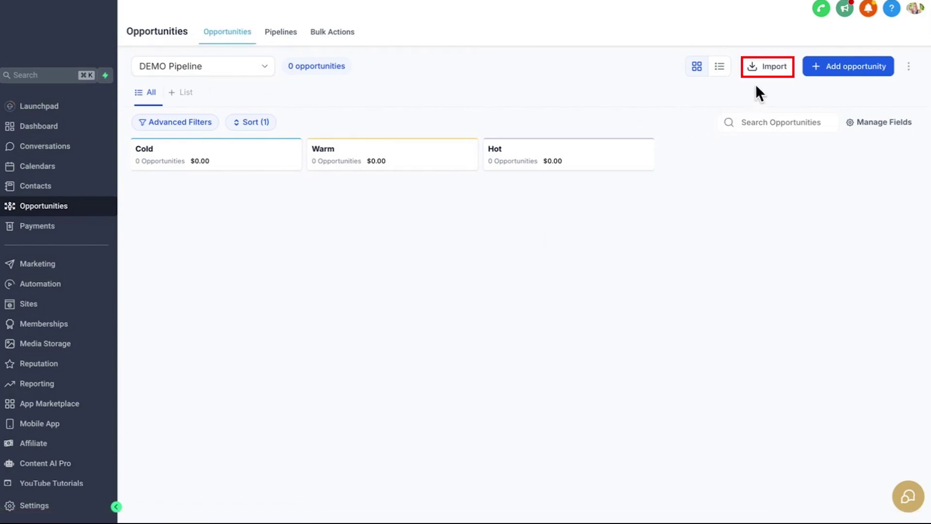
Step: Start a new import with both Contacts and Opportunities selected and continue to file upload
left_click(764, 69)
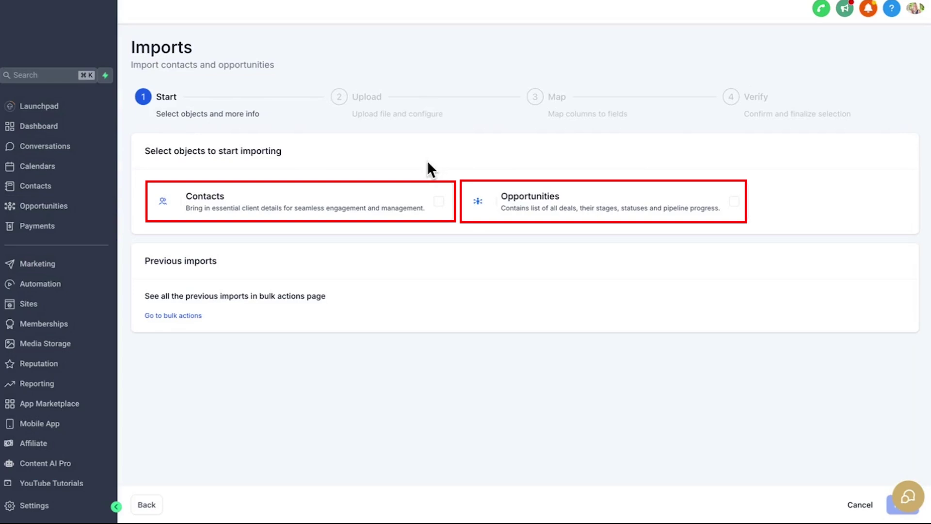
left_click(389, 202)
left_click(651, 209)
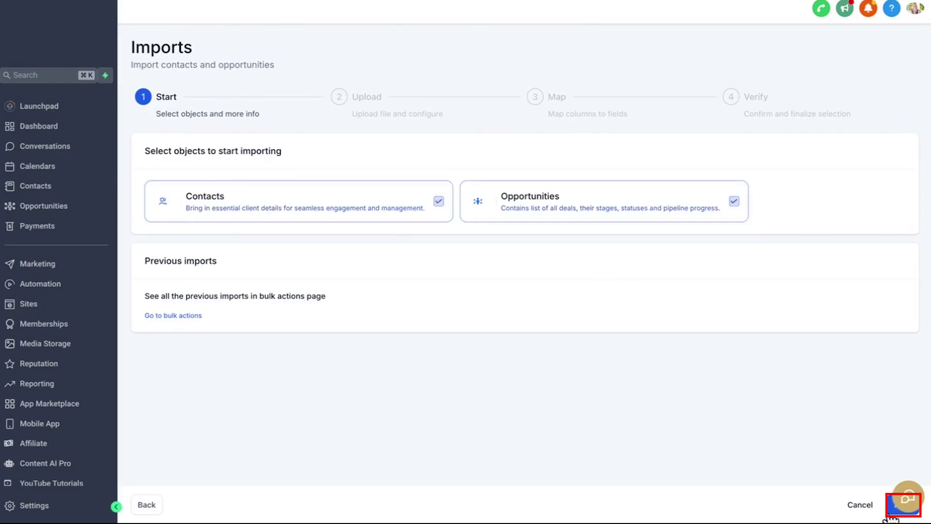
left_click(903, 504)
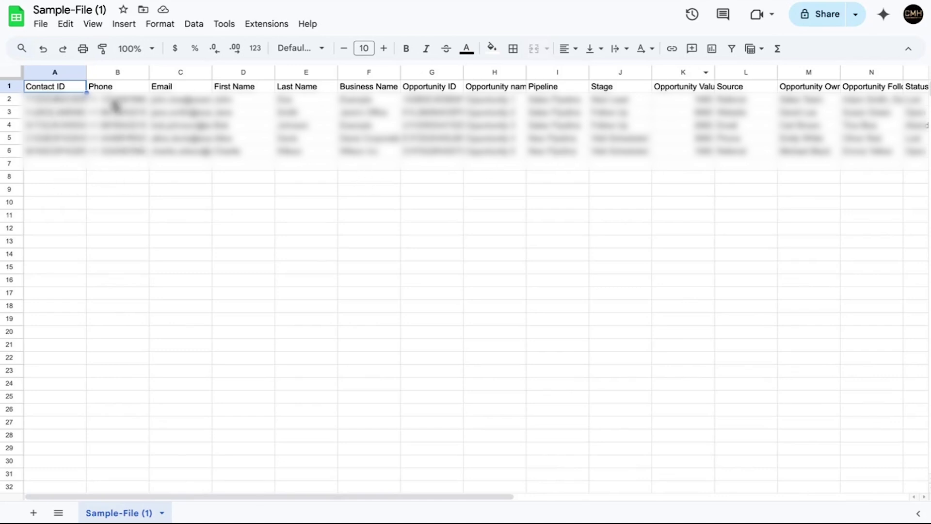
left_click_drag(116, 101, 124, 150)
left_click(190, 138)
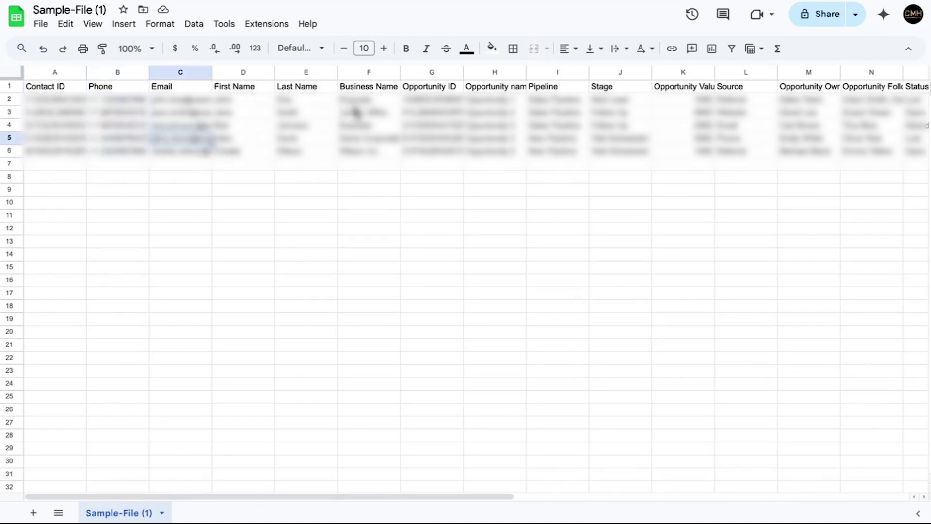
scroll(512, 131, "right", 3)
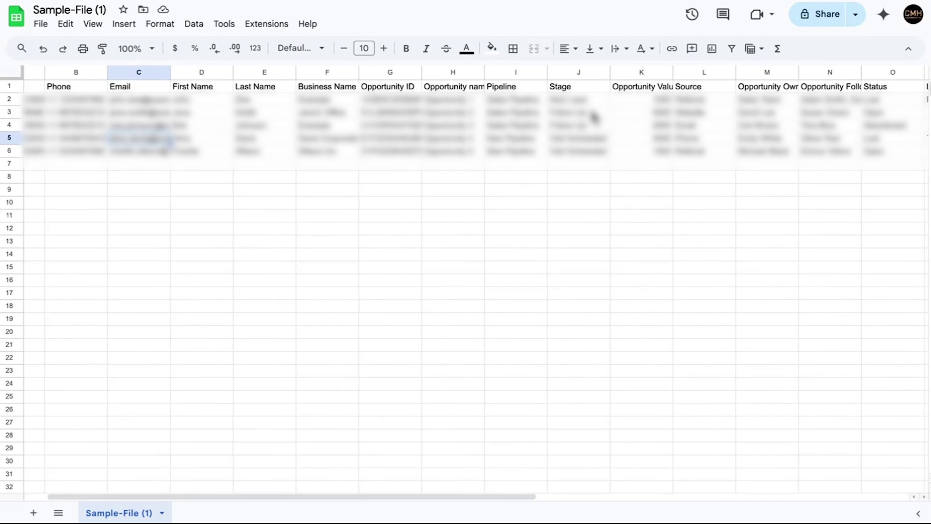
scroll(589, 118, "right", 3)
scroll(593, 118, "right", 3)
scroll(593, 118, "right", 2)
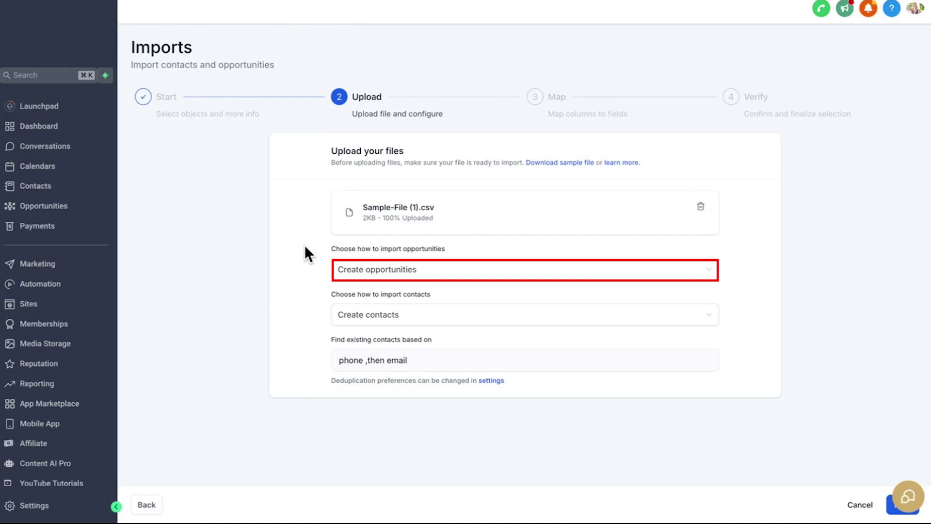
Step: Keep both import dropdowns on Create new opportunities and contacts, then review the deduplication settings
left_click(539, 269)
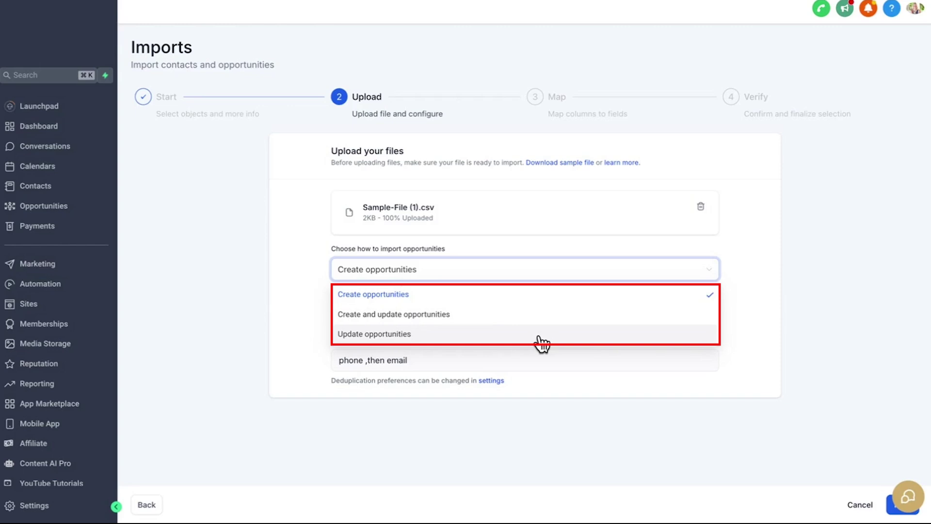
left_click(501, 269)
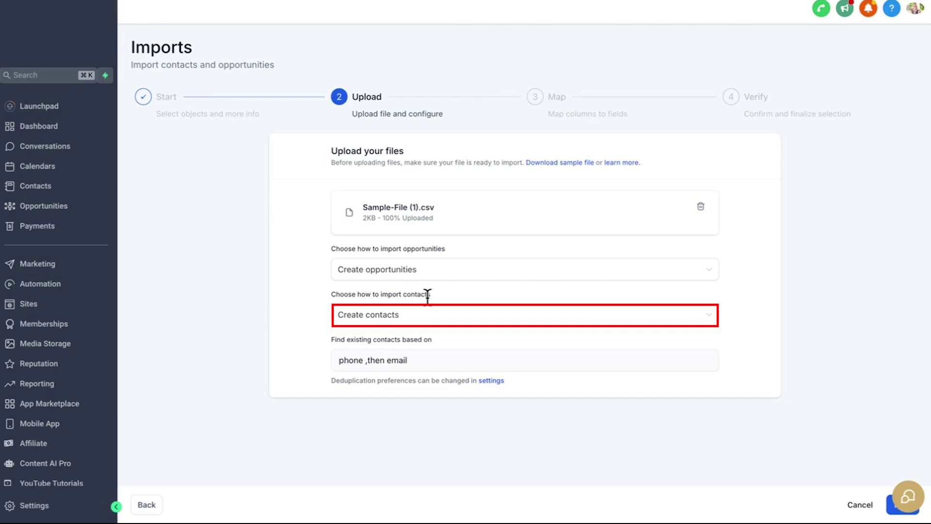
left_click(498, 320)
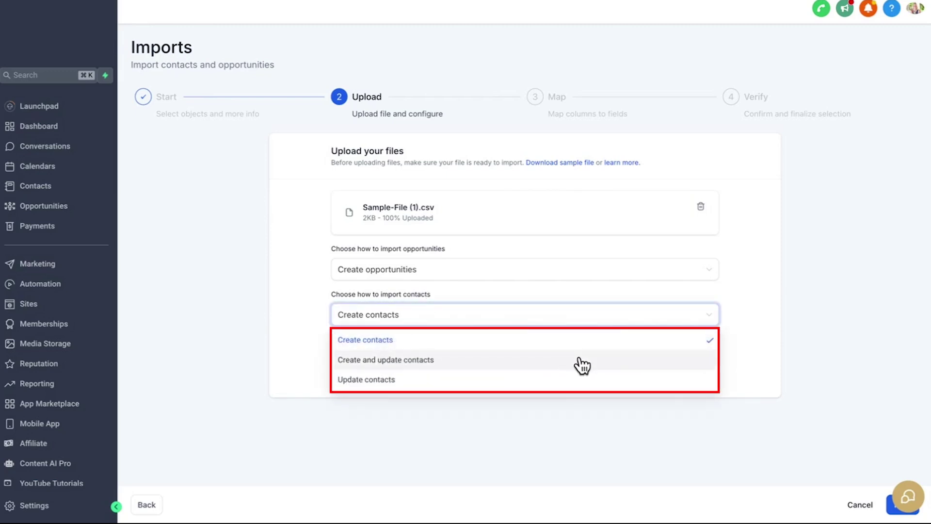
left_click(519, 341)
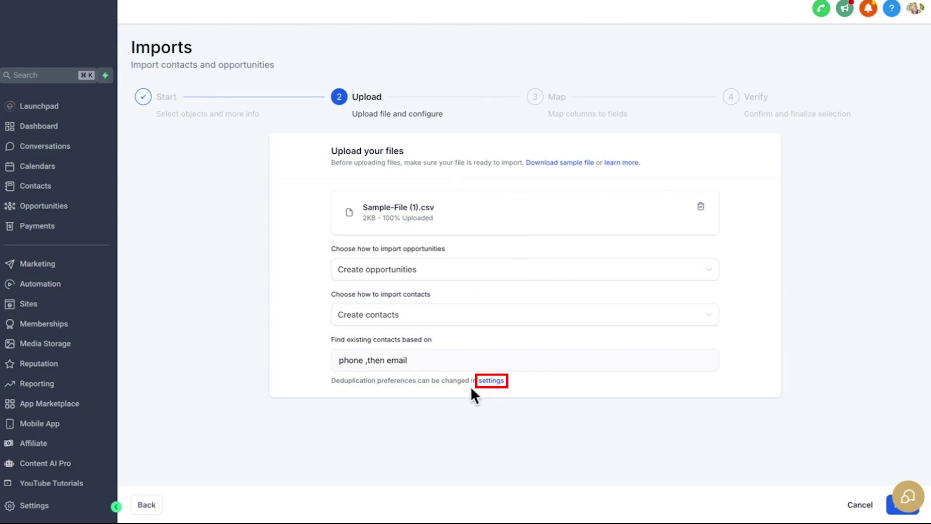
left_click(491, 380)
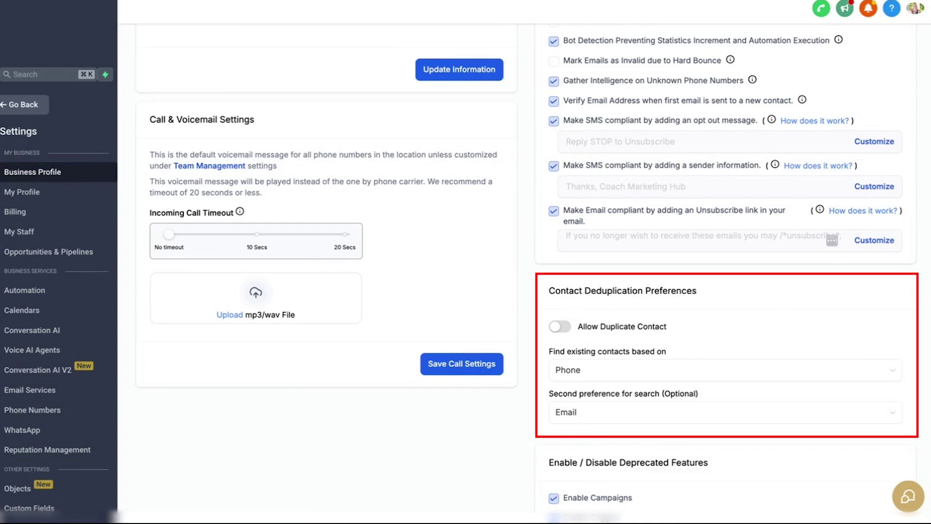
Step: On the mapping step, map the Contact ID column to the Contact object's Contact ID field
left_click(896, 503)
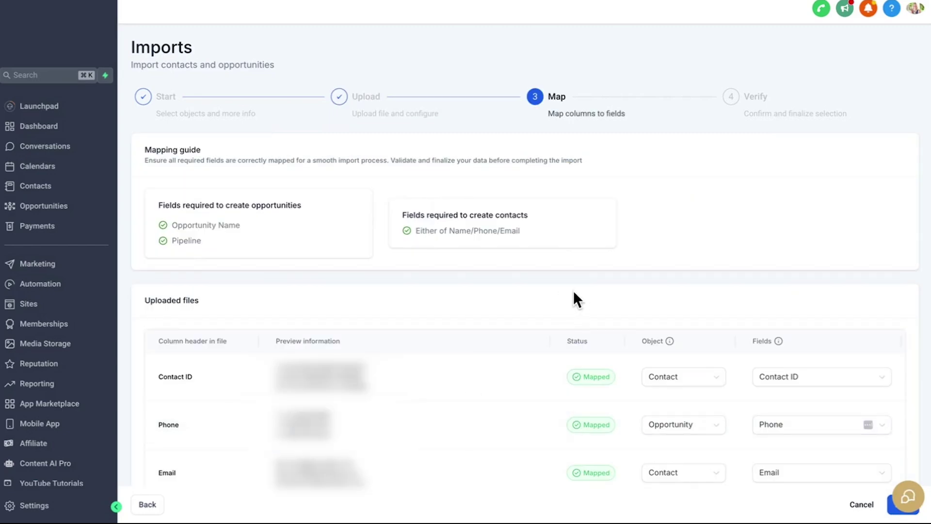
scroll(570, 295, "down", 1)
scroll(569, 295, "down", 4)
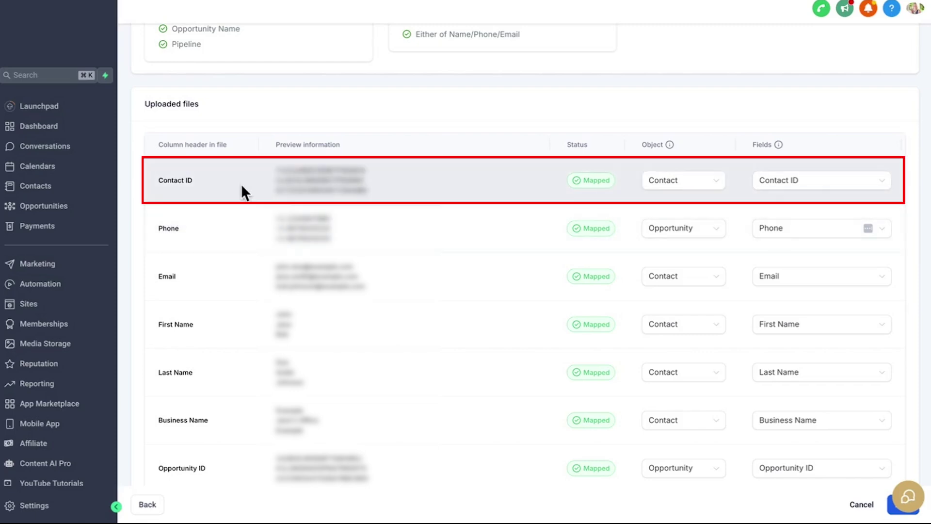
left_click_drag(277, 169, 368, 191)
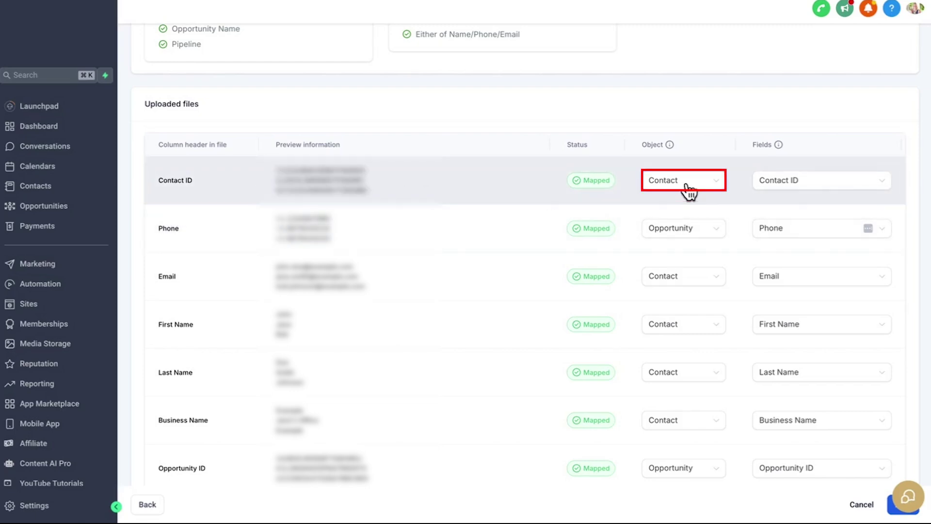
left_click(684, 180)
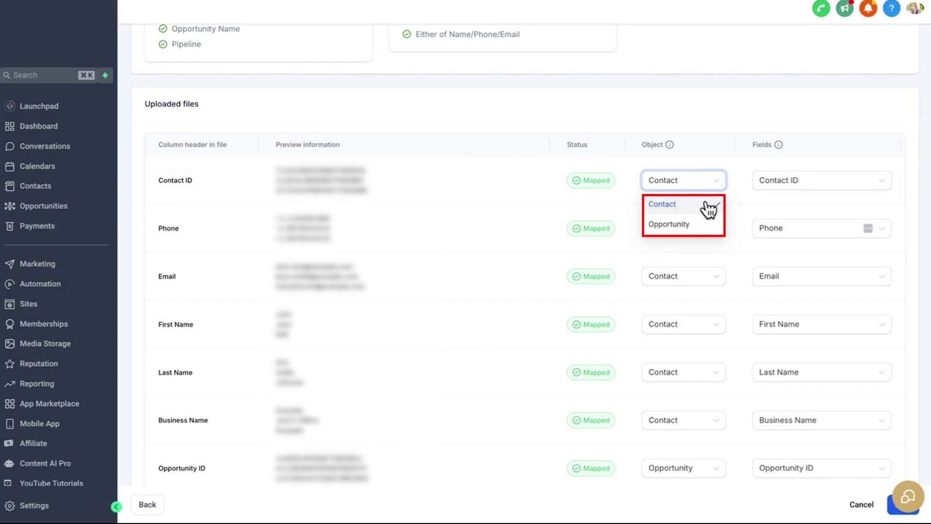
left_click(673, 206)
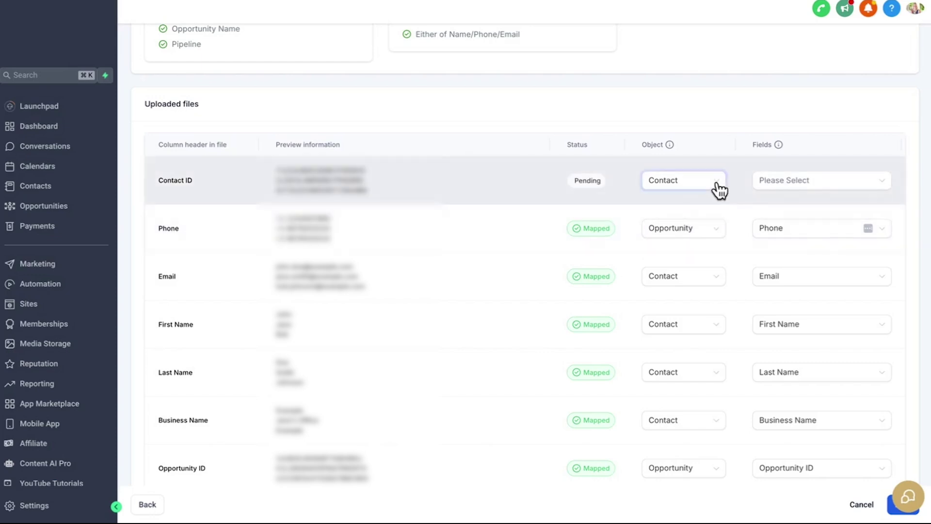
left_click(797, 183)
left_click(777, 204)
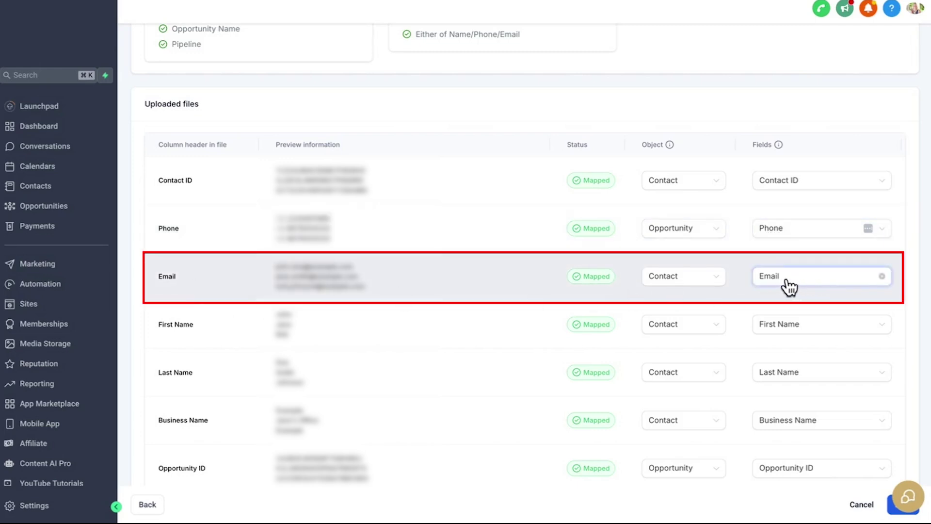
Step: Map the Phone column to the Contact object's Phone field
left_click(683, 228)
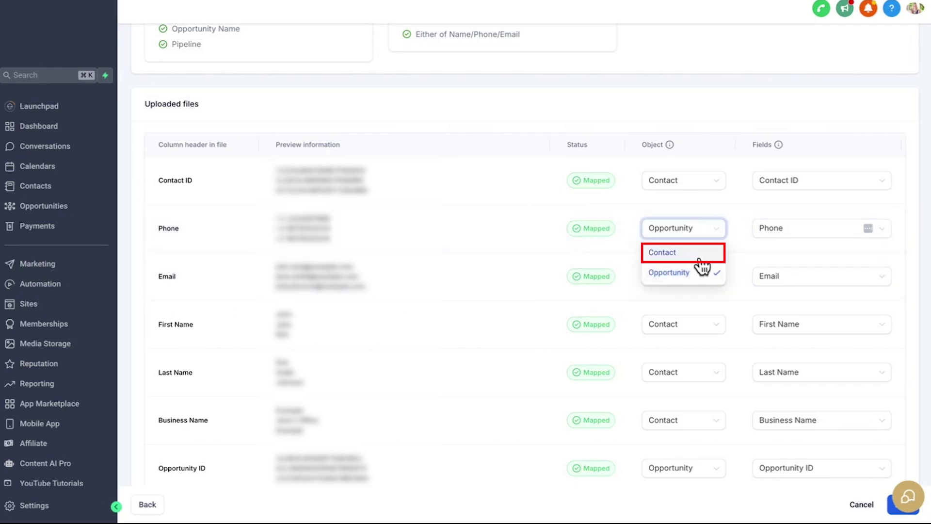
left_click(683, 252)
left_click(821, 228)
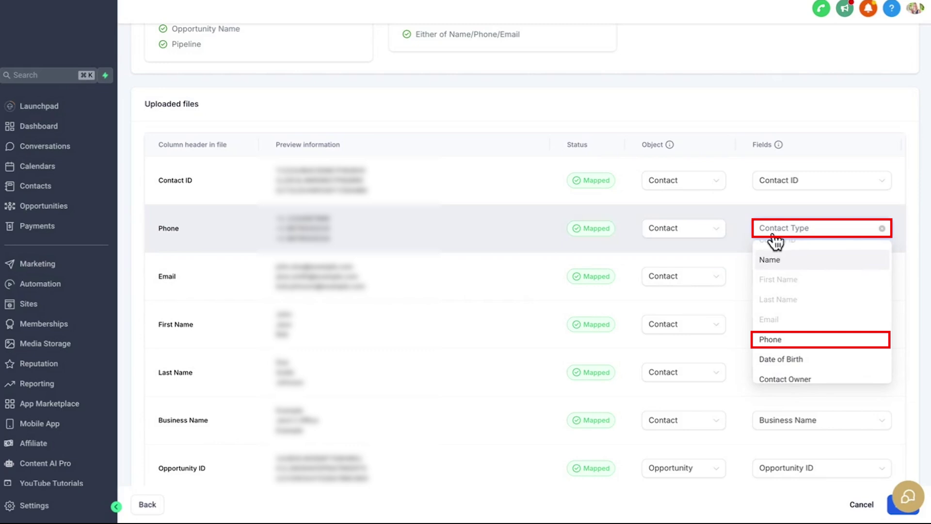
left_click(799, 340)
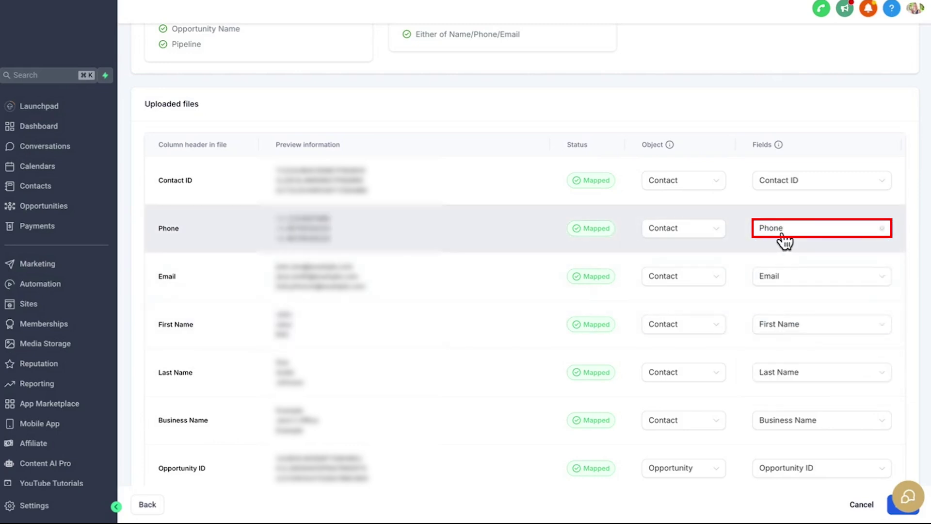
scroll(771, 240, "down", 1)
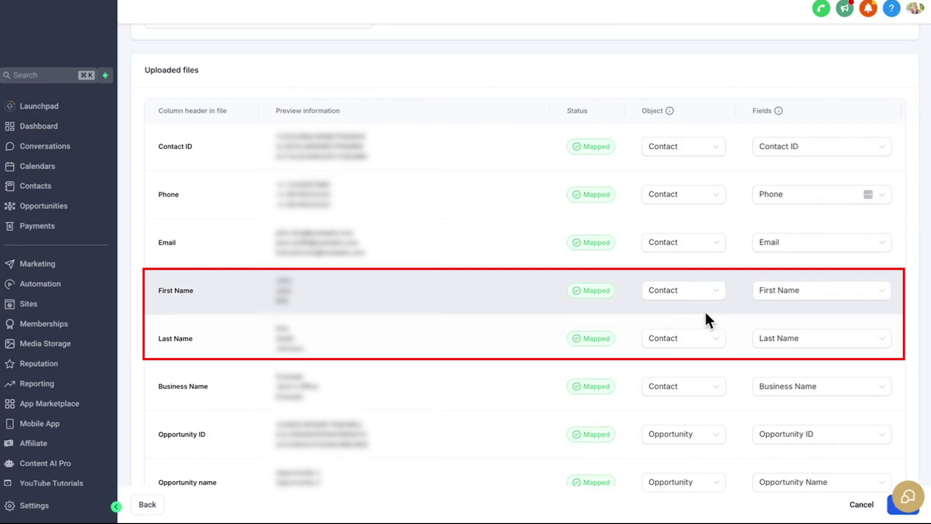
scroll(807, 349, "down", 3)
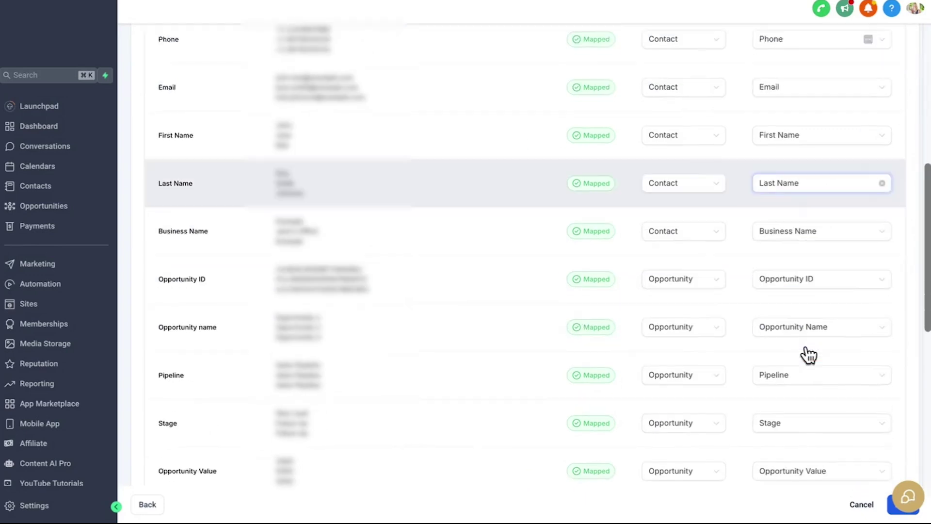
scroll(711, 228, "down", 1)
scroll(733, 211, "down", 2)
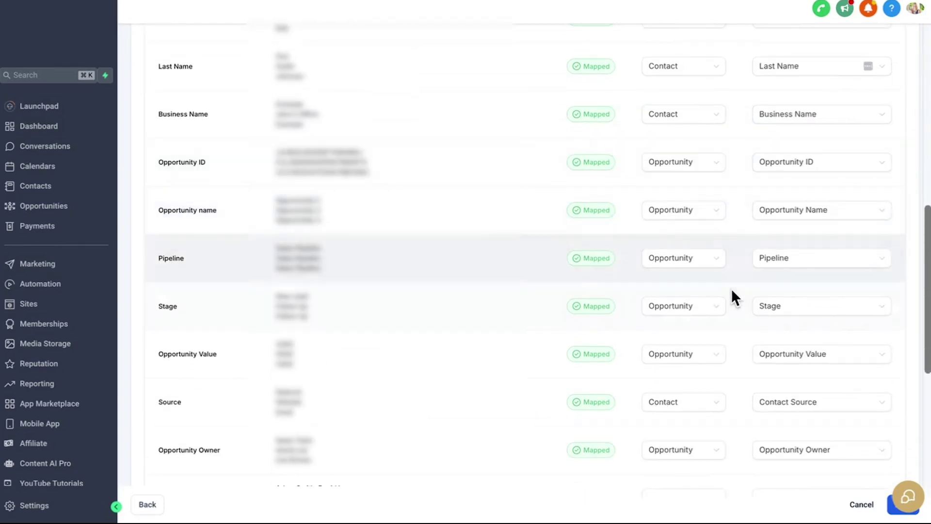
scroll(731, 289, "down", 3)
scroll(732, 289, "down", 4)
scroll(731, 289, "down", 2)
scroll(741, 302, "down", 2)
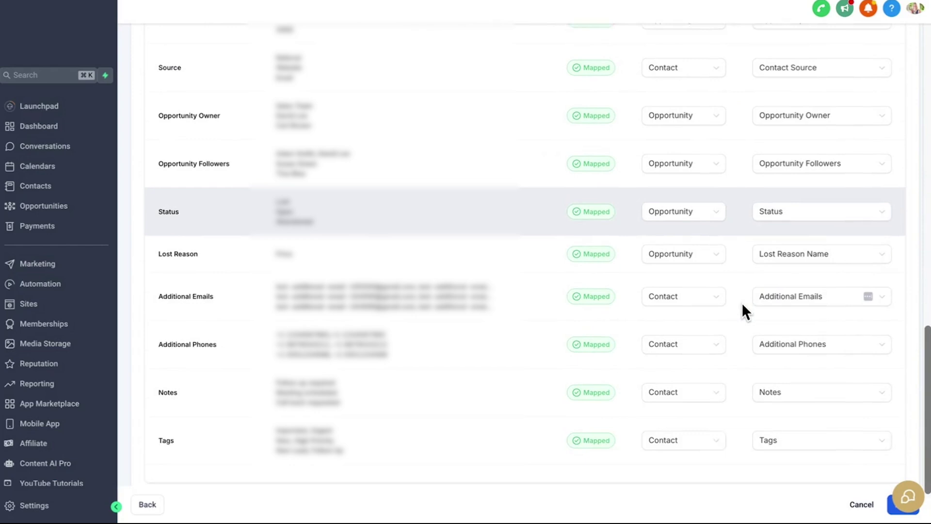
scroll(741, 302, "down", 2)
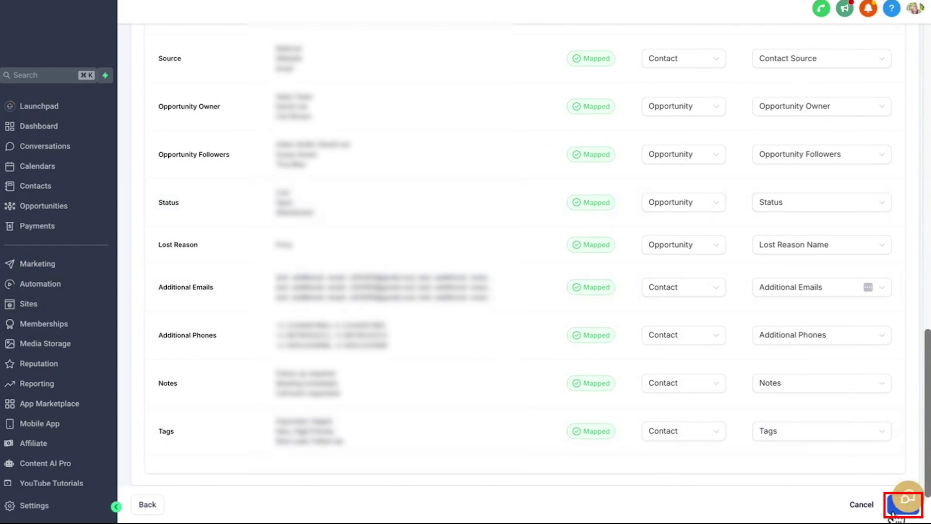
Step: On the Verify step, enable a smartlist for new contacts and leave workflow enrollment off
left_click(902, 503)
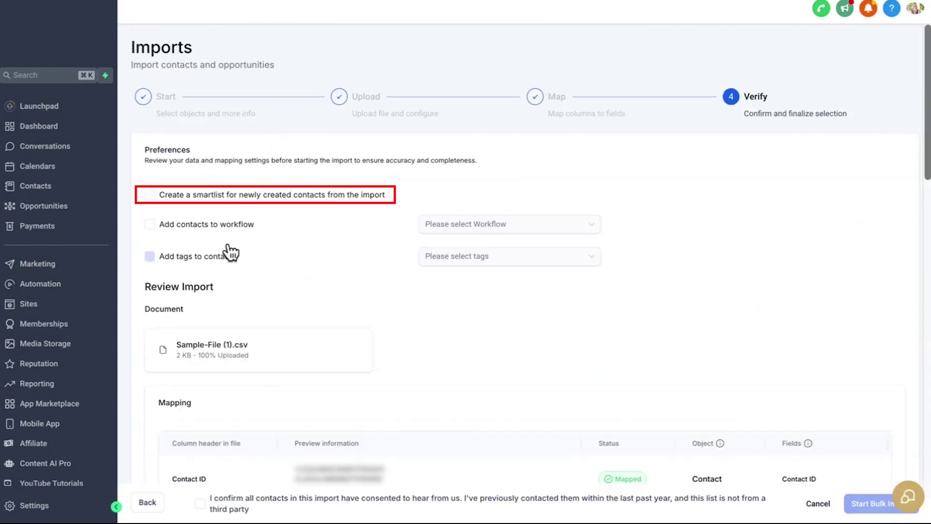
left_click(149, 195)
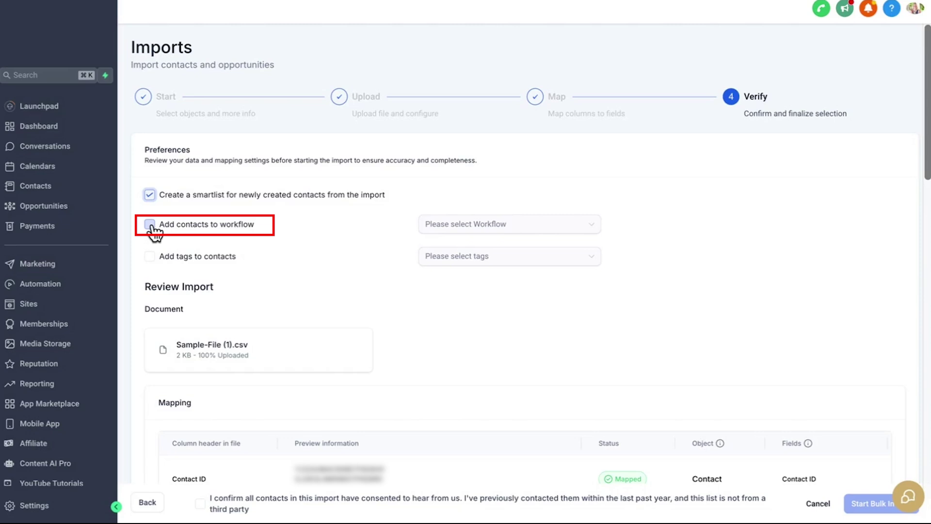
left_click(149, 224)
left_click(476, 223)
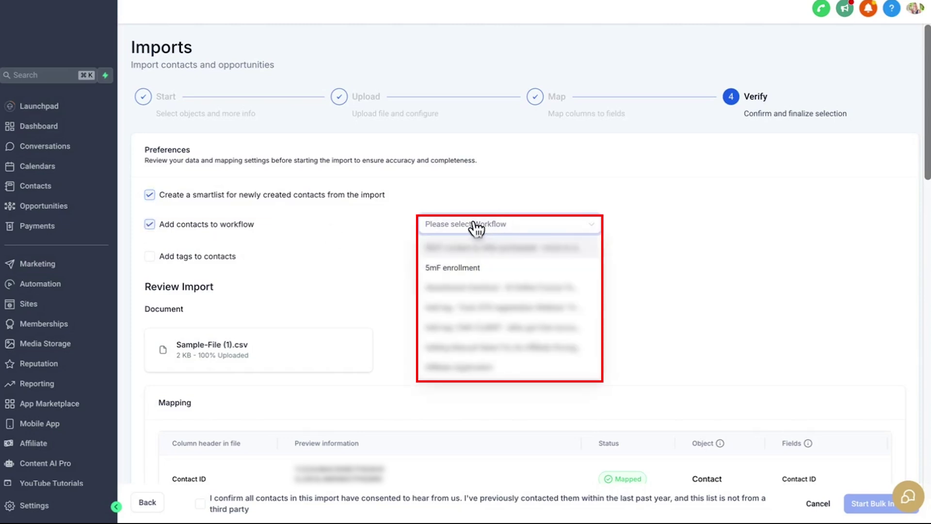
left_click(149, 224)
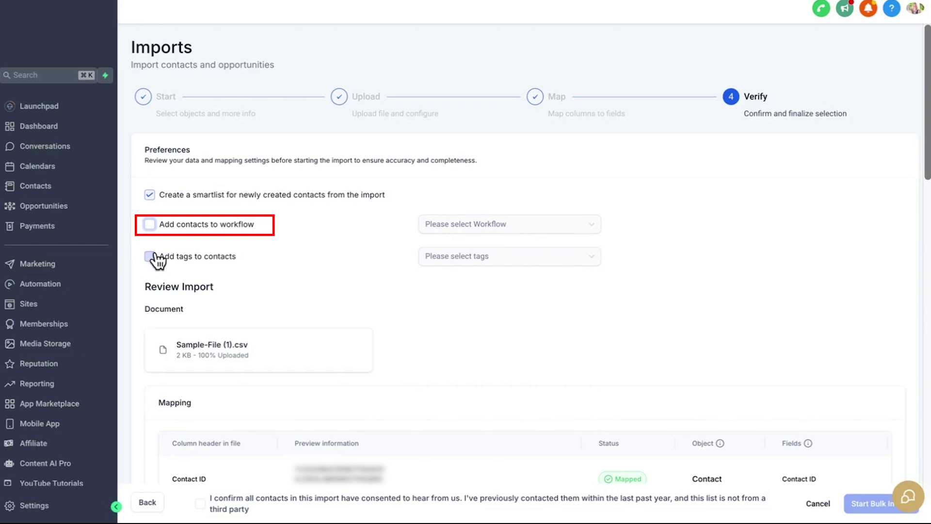
Step: Tag imported contacts with 5mf and confirm they consented to be contacted
left_click(149, 256)
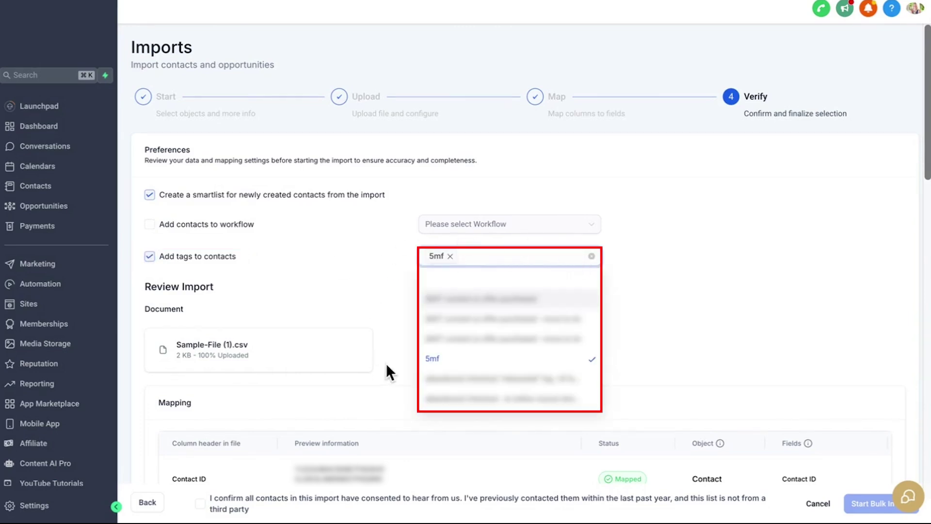
left_click(315, 276)
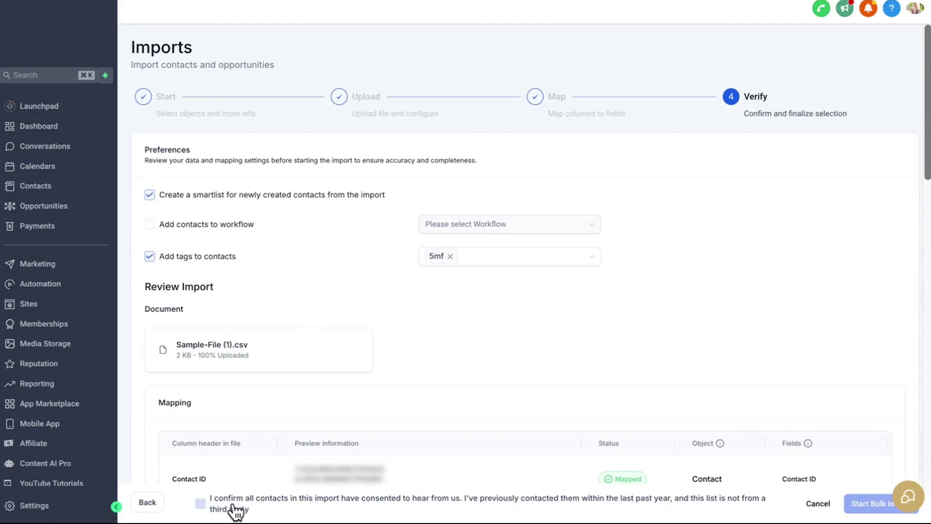
left_click(200, 502)
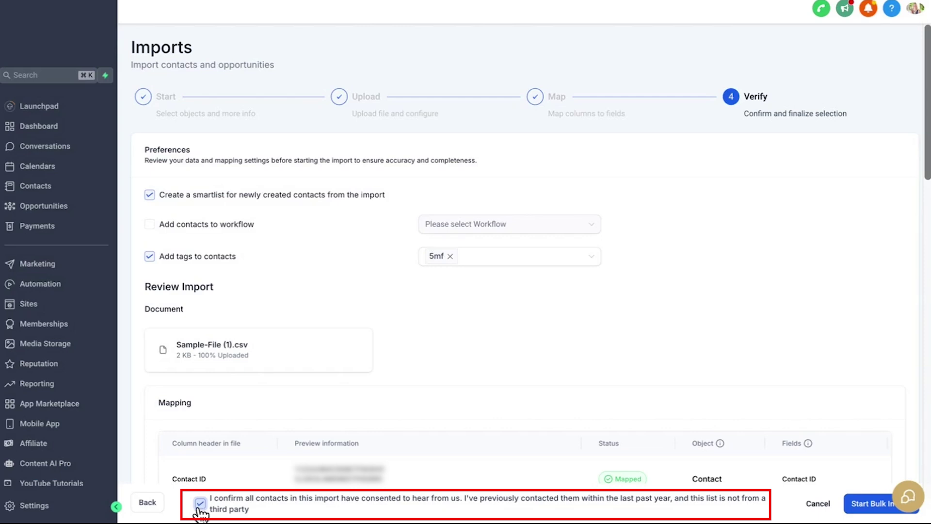
Step: Start the bulk import of the contacts and opportunities file
left_click(860, 510)
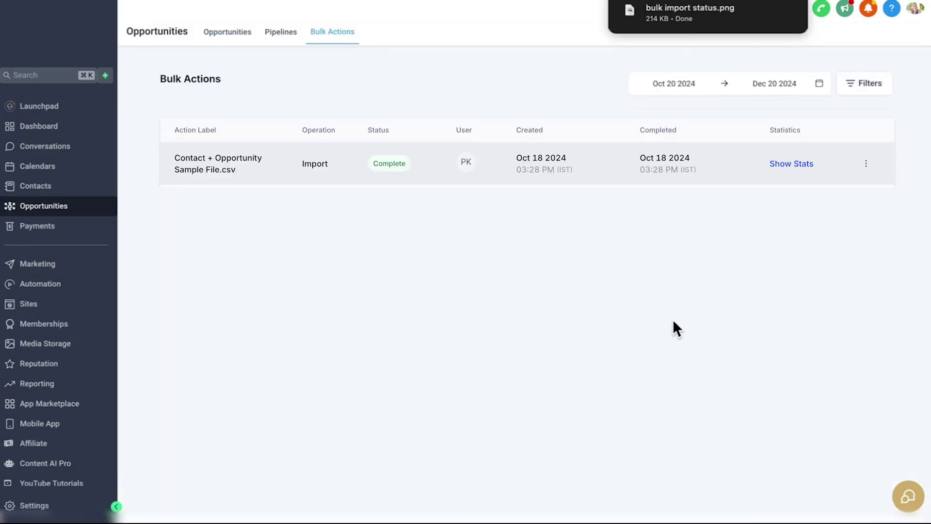